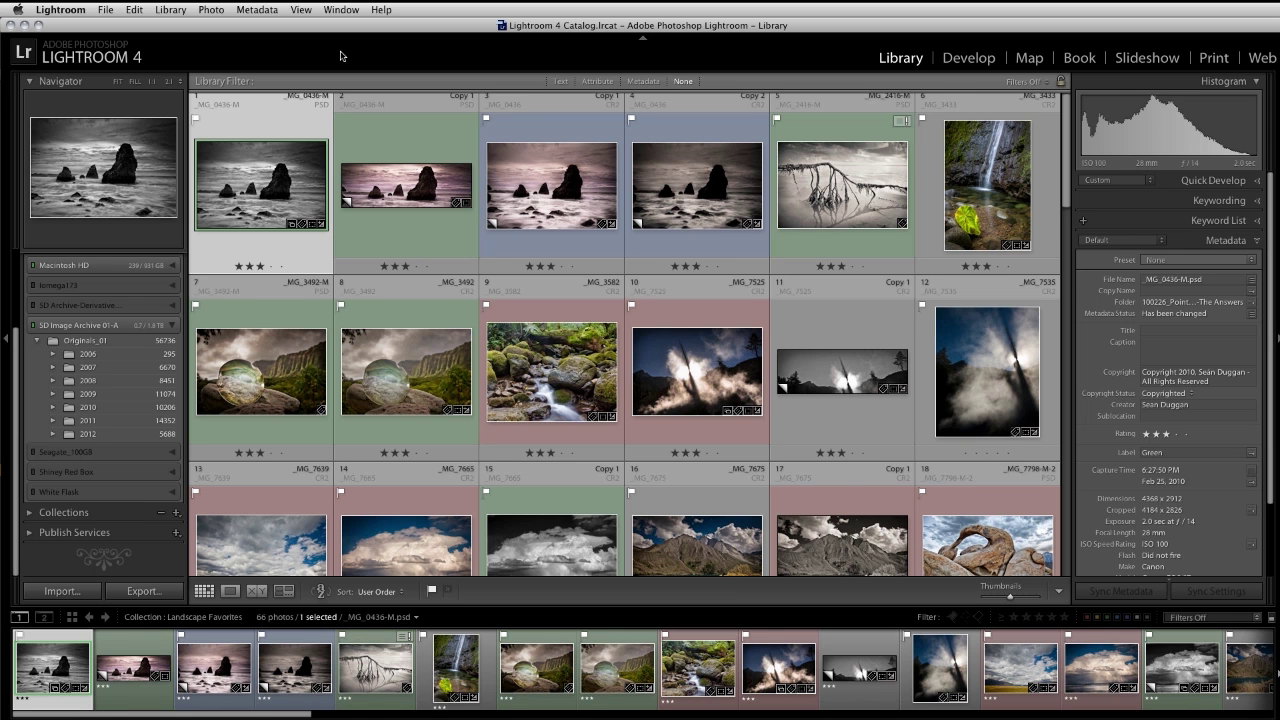
# Find Import from Another Catalog in the File menu, then hold Alt so Import reads Import Catalog.
pyautogui.click(107, 11)
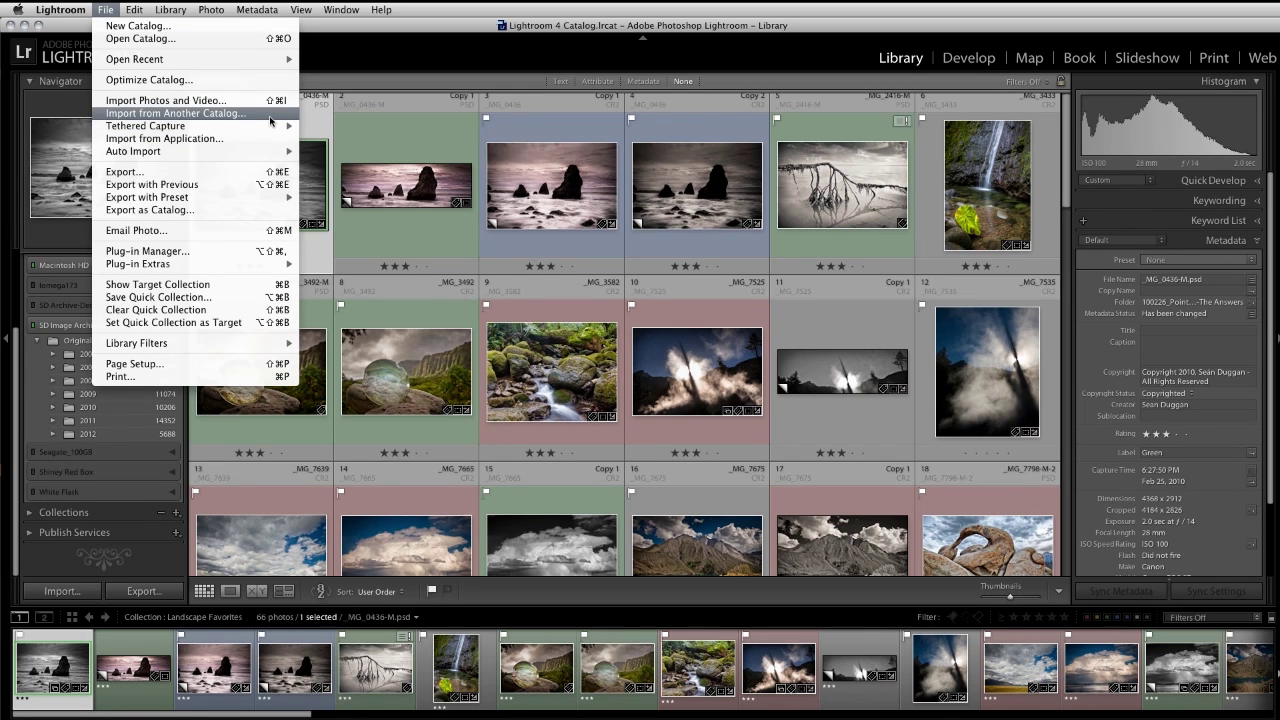
pyautogui.click(444, 81)
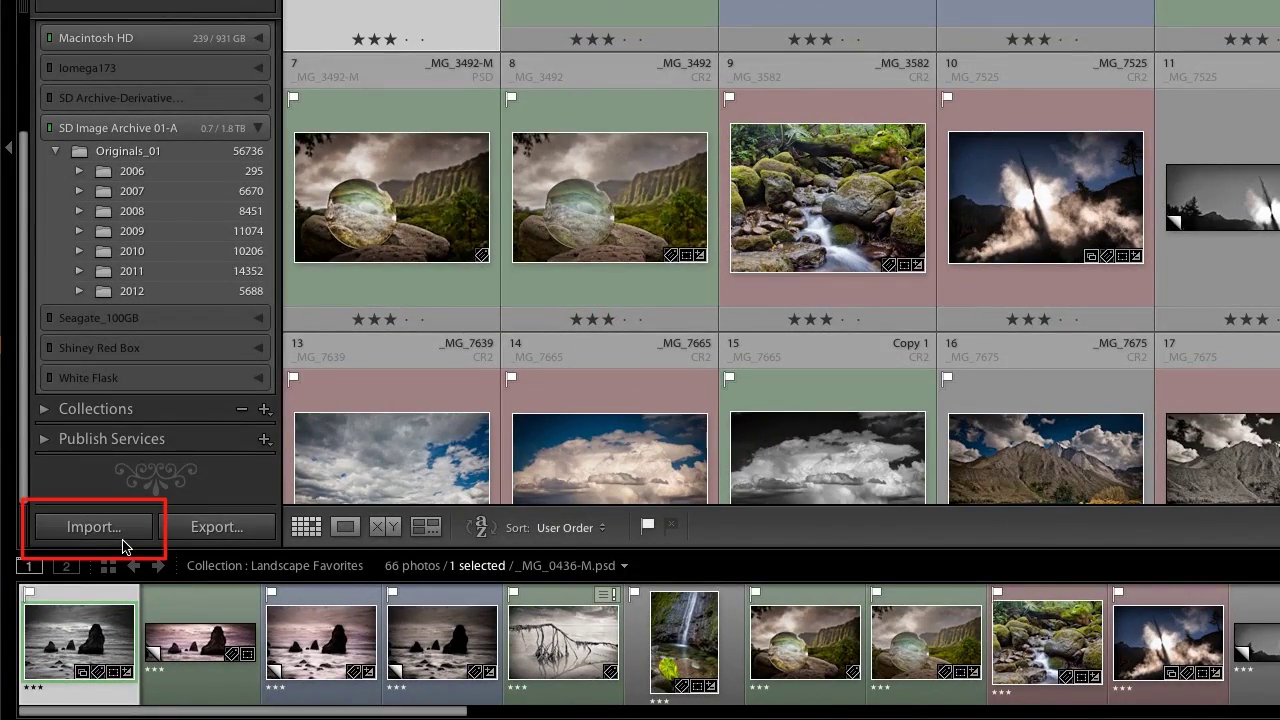
pyautogui.press('alt')
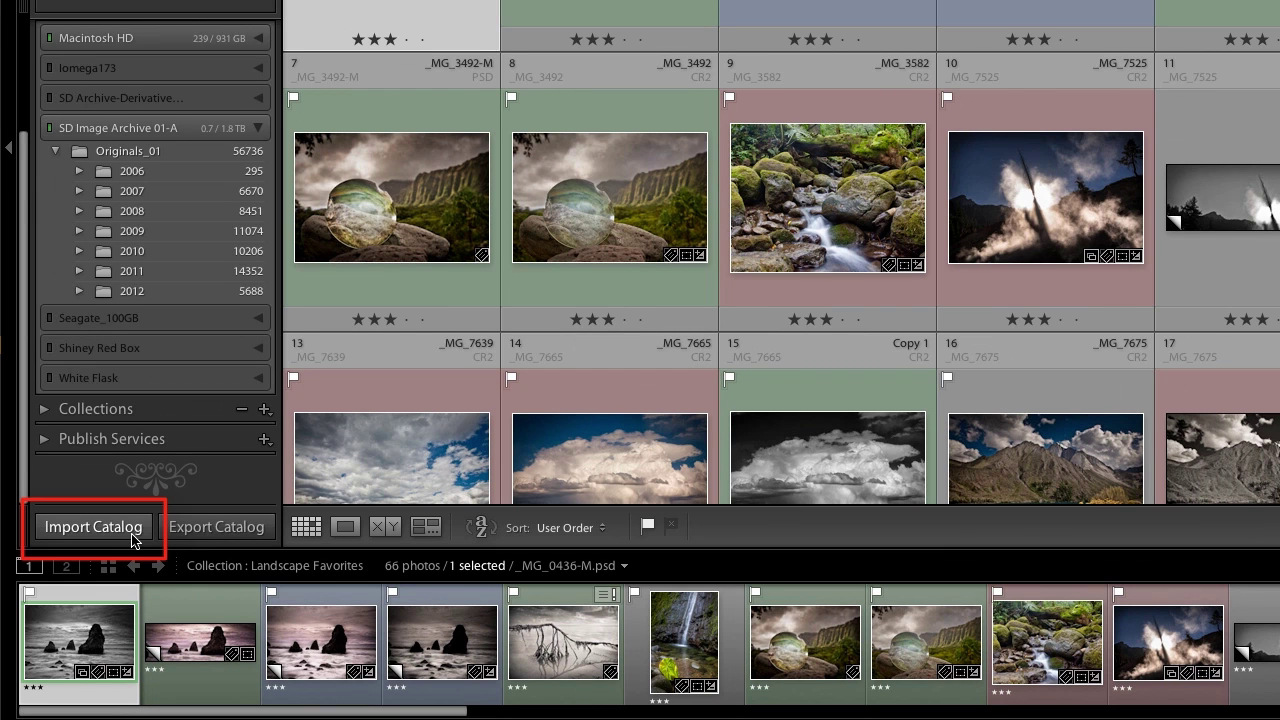
pyautogui.press('alt')
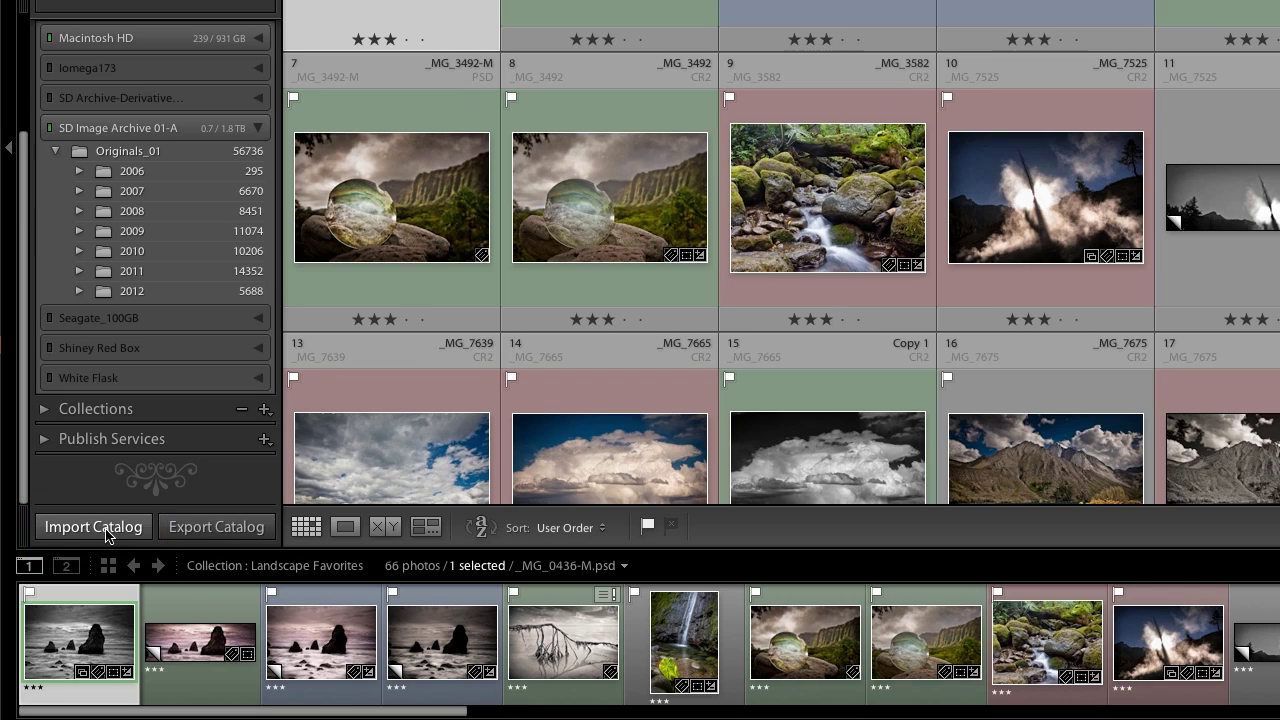
# Start Import Catalog and select Iceland Catalog.lrcat in G-Drive Storage's Iceland LR Catalog folder.
pyautogui.keyDown('alt'); pyautogui.click(103, 533); pyautogui.keyUp('alt')
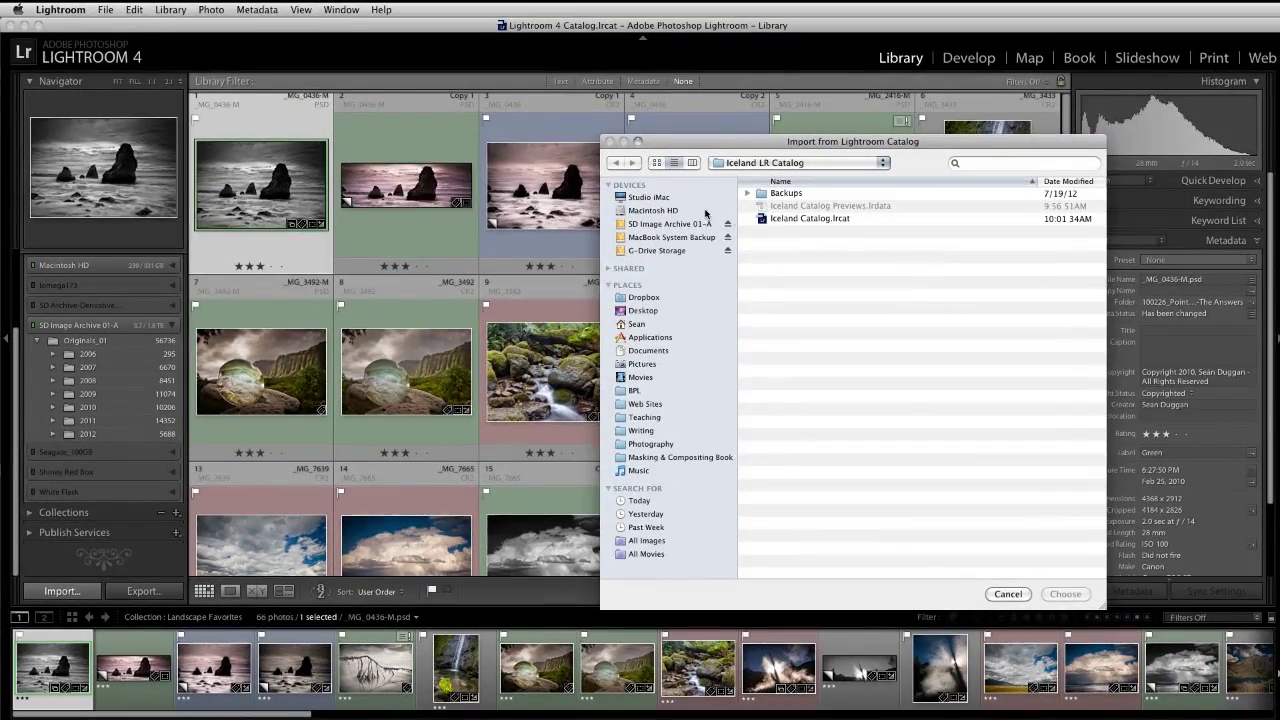
pyautogui.click(677, 251)
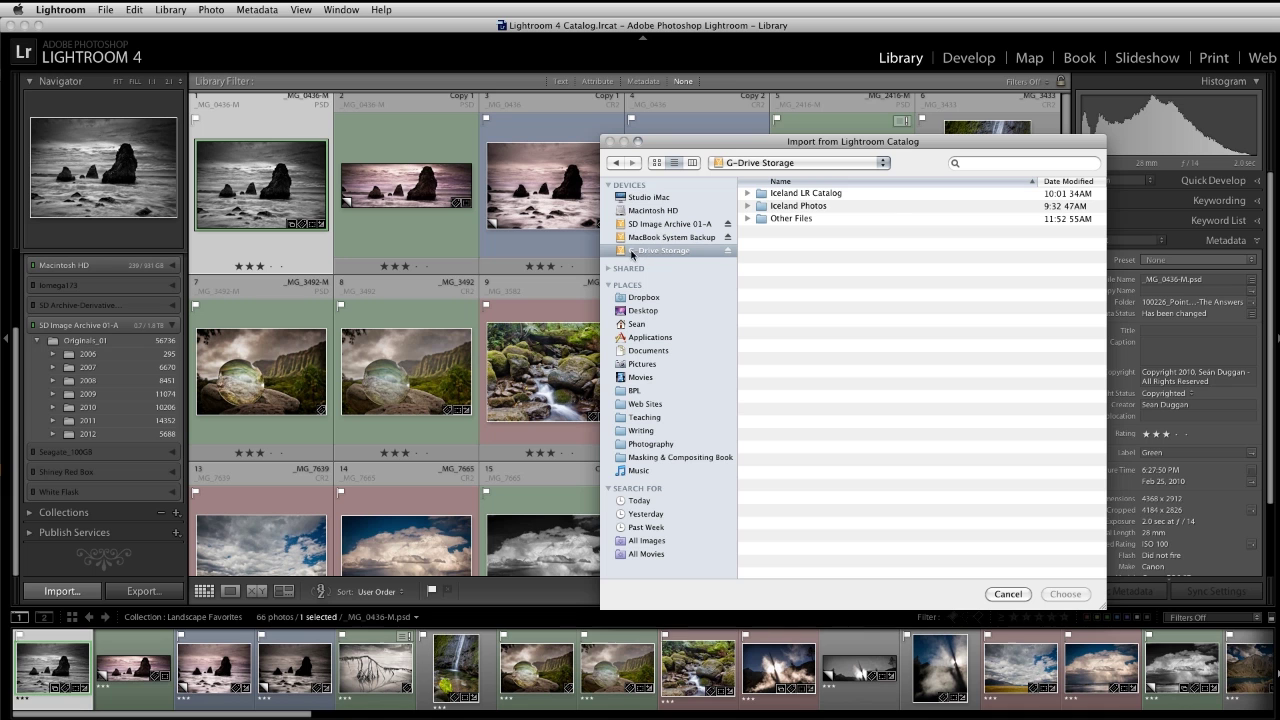
pyautogui.click(746, 194)
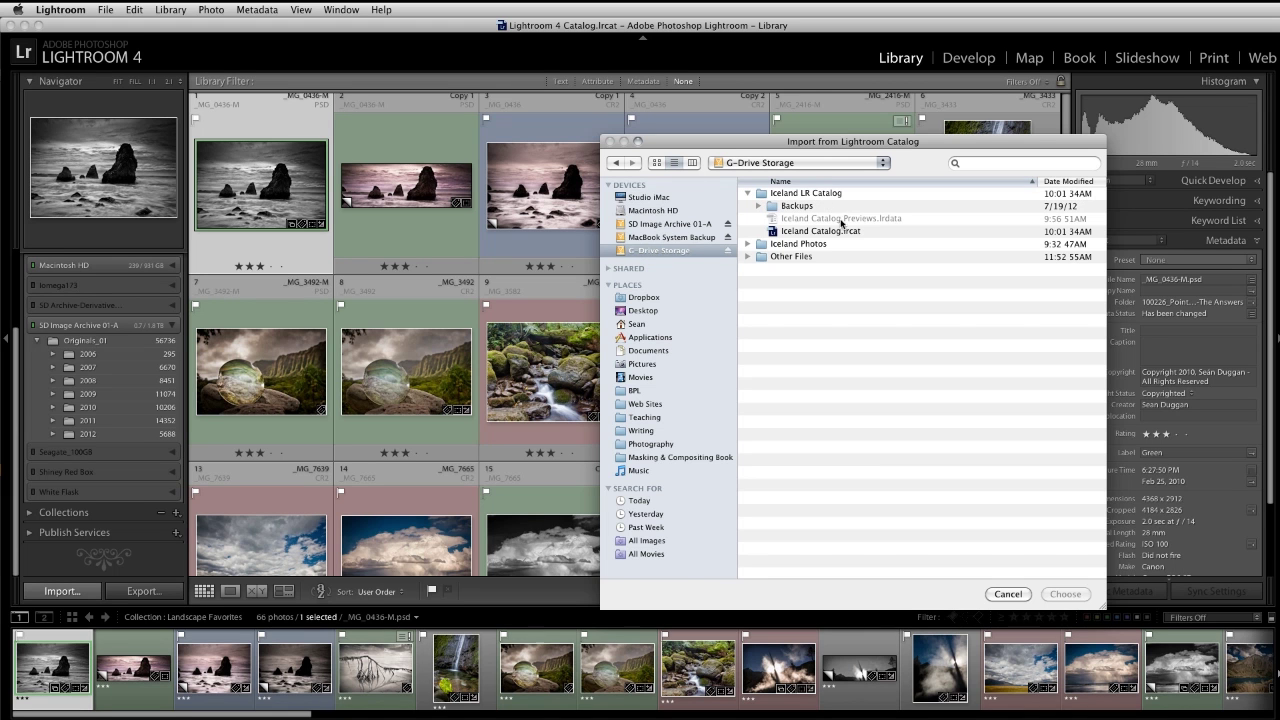
pyautogui.click(790, 236)
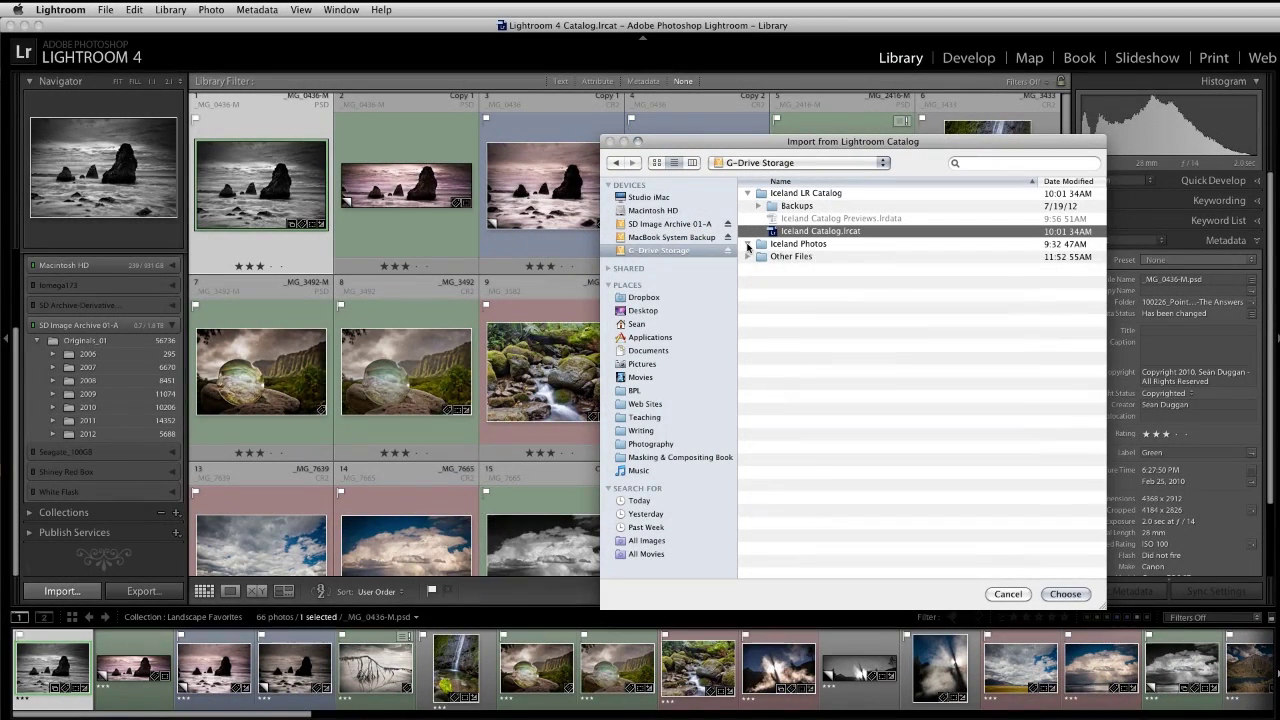
pyautogui.click(748, 244)
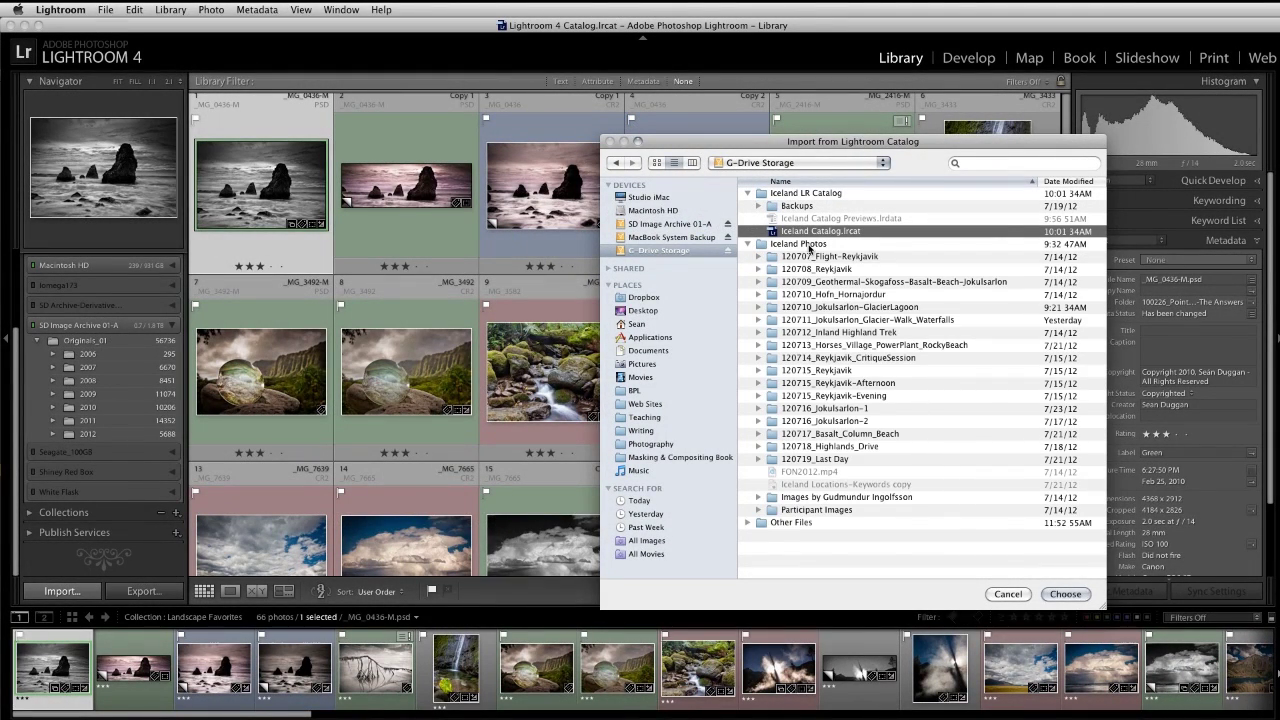
pyautogui.click(748, 244)
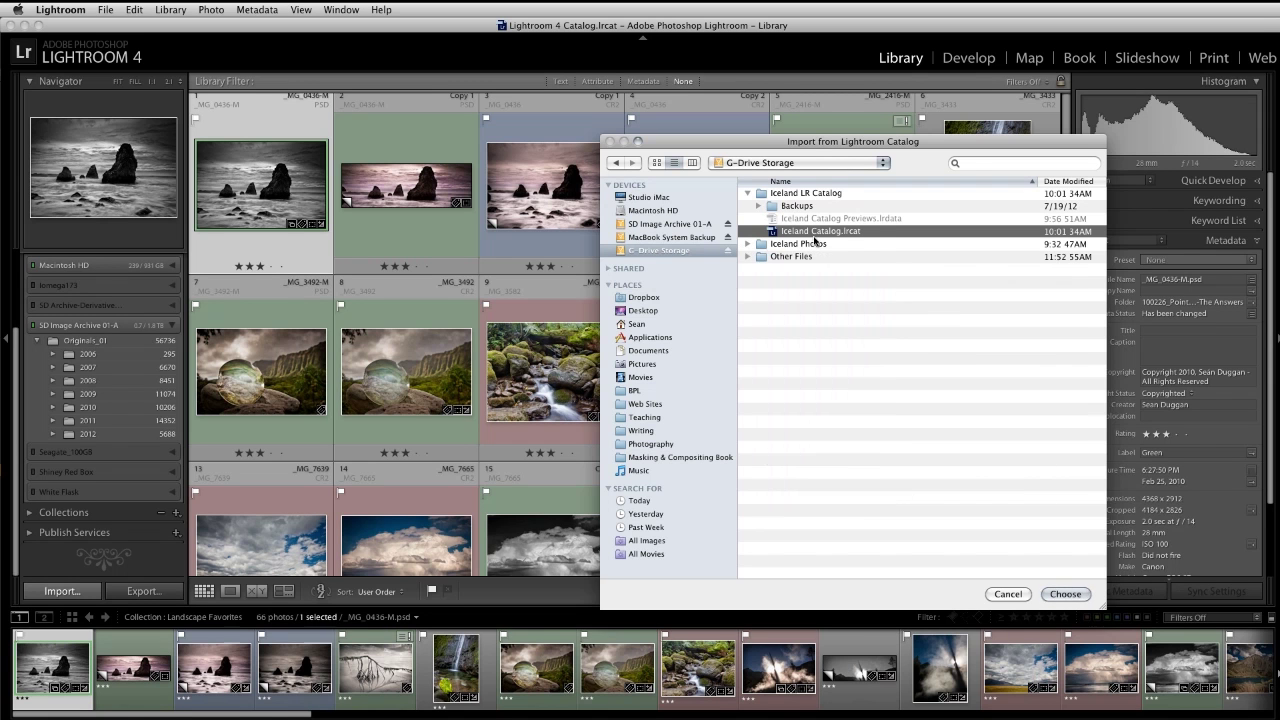
# Confirm Iceland Catalog.lrcat and set new photos to be copied into the 2012 folder.
pyautogui.click(1076, 597)
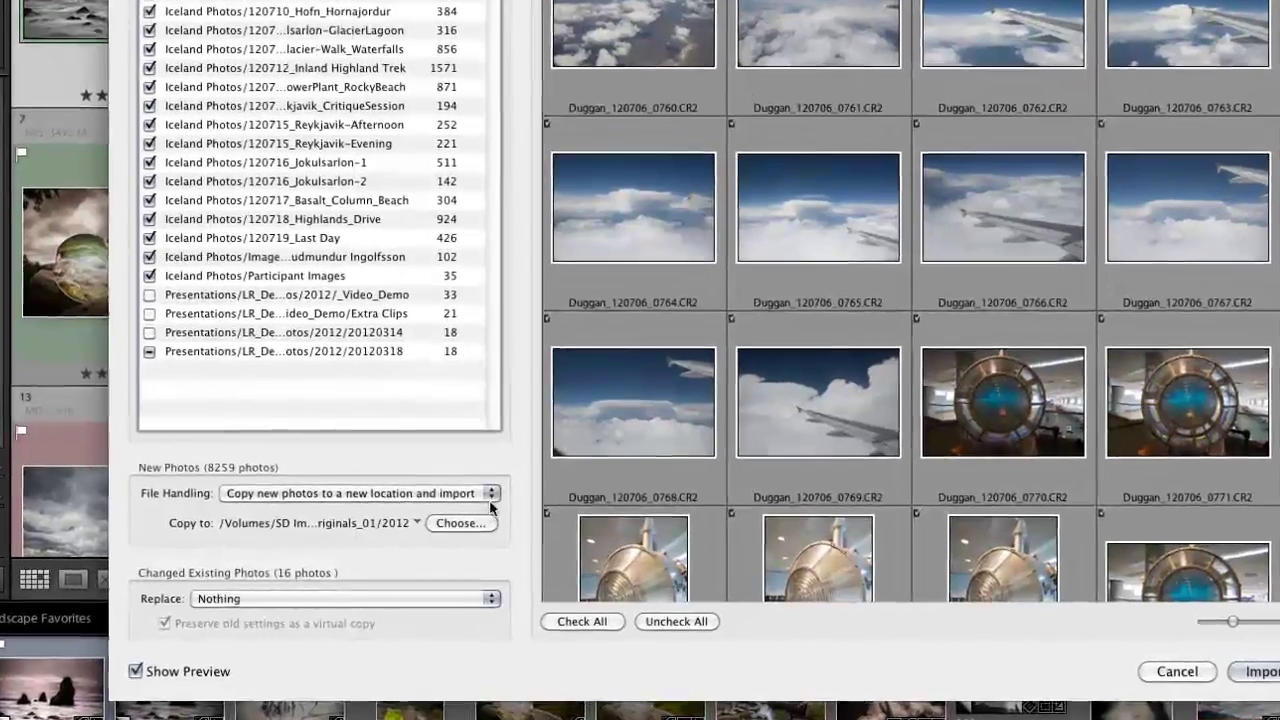
pyautogui.click(507, 529)
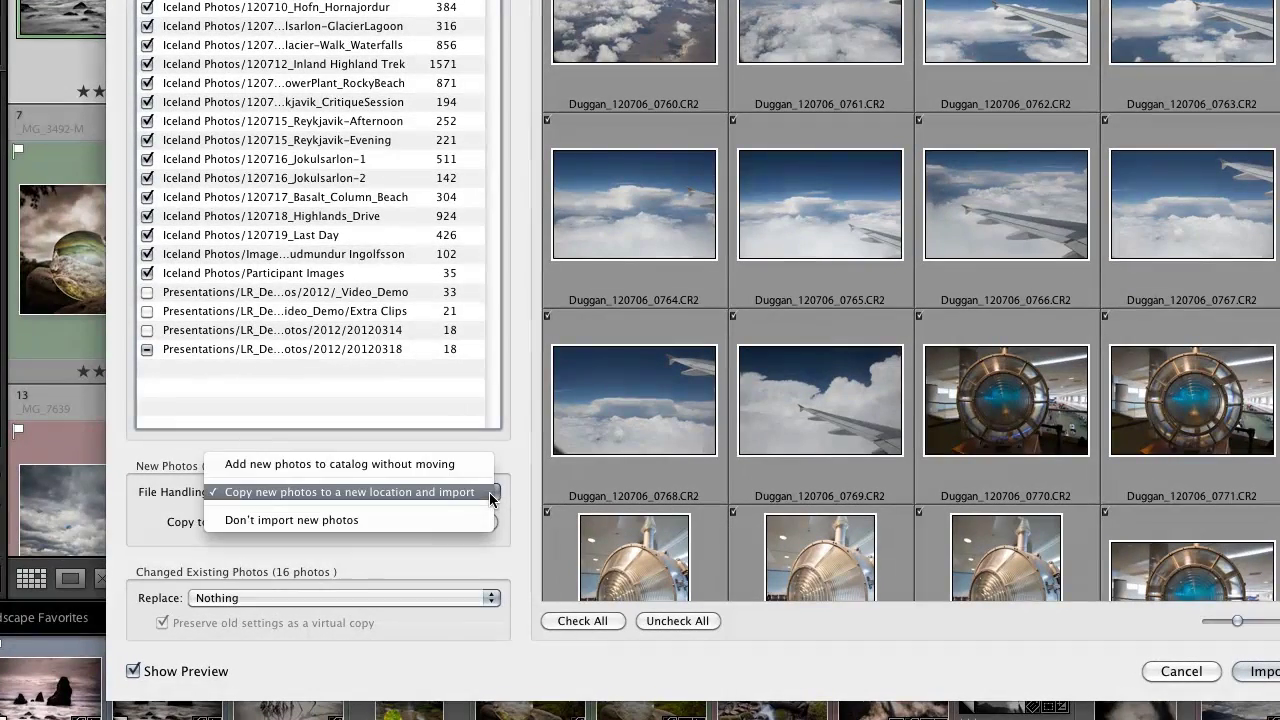
pyautogui.click(433, 490)
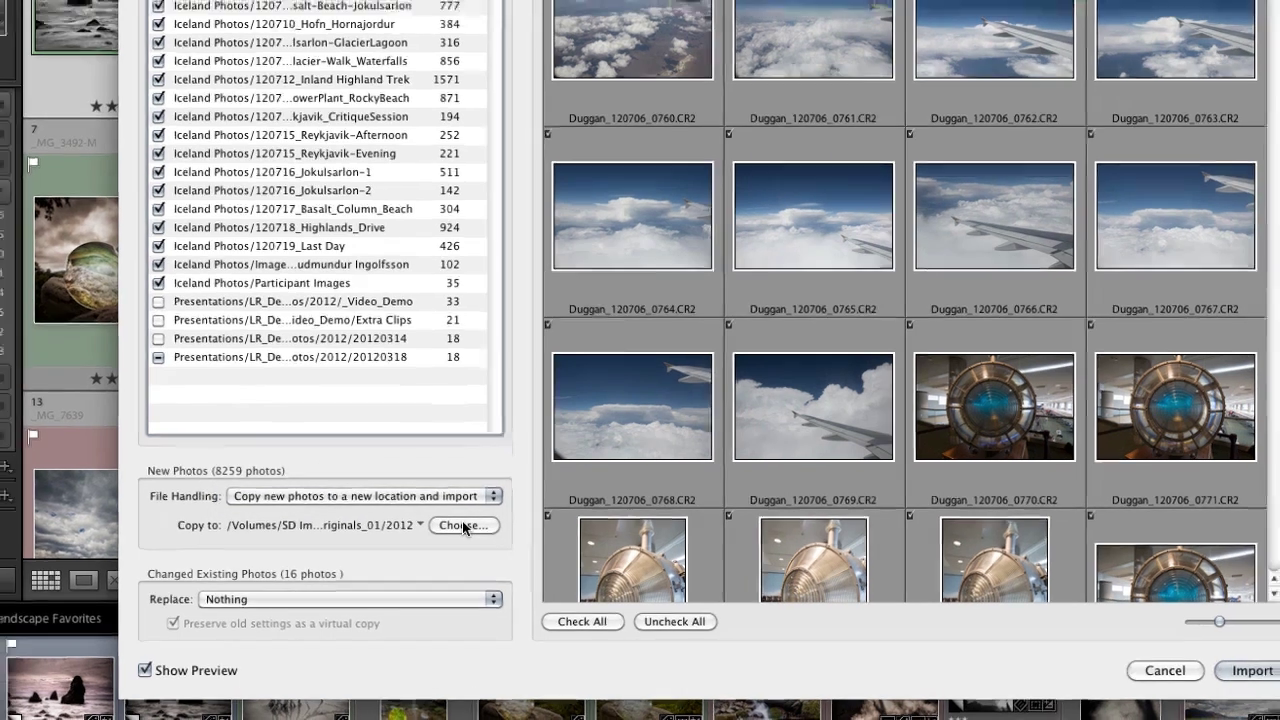
pyautogui.click(459, 522)
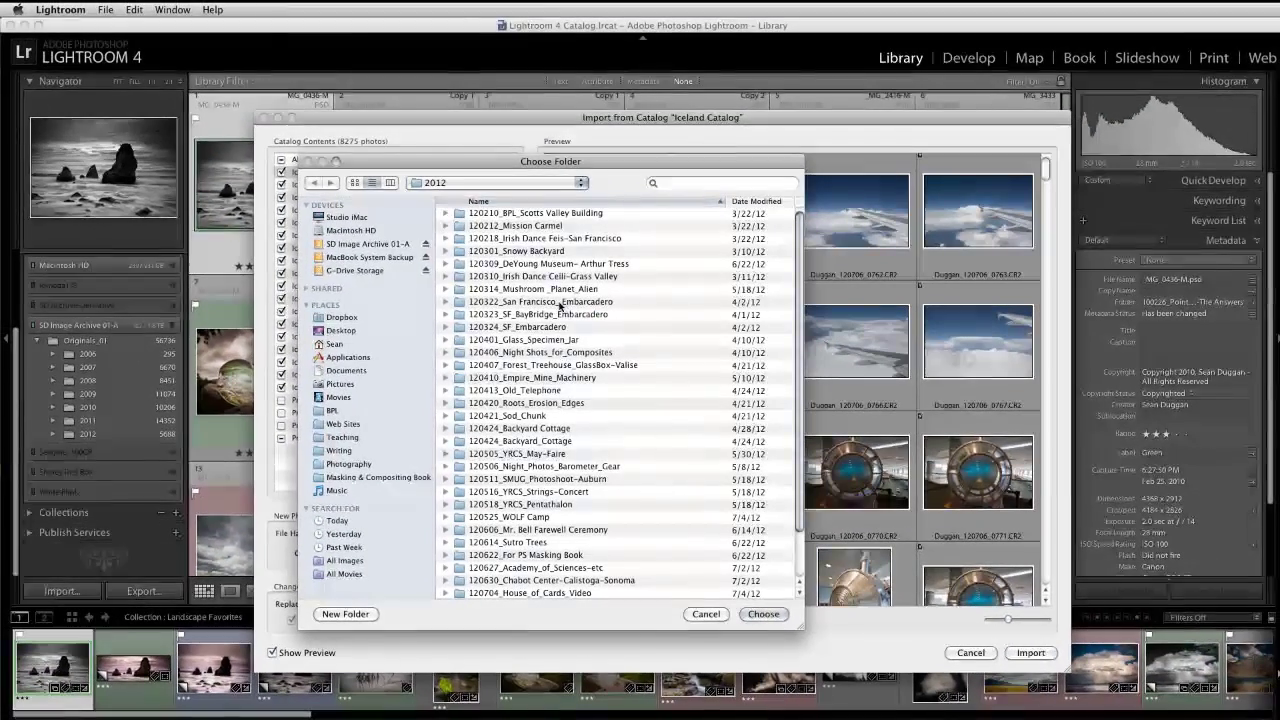
pyautogui.click(461, 184)
pyautogui.click(461, 188)
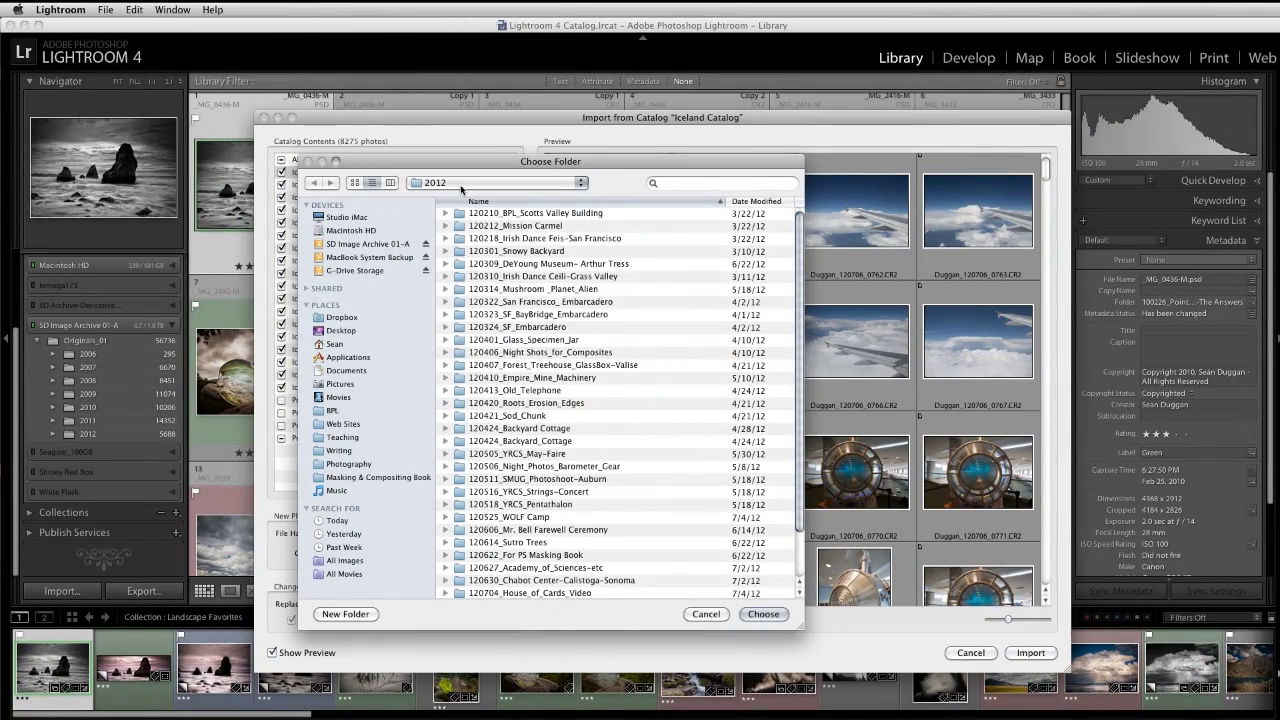
pyautogui.click(762, 614)
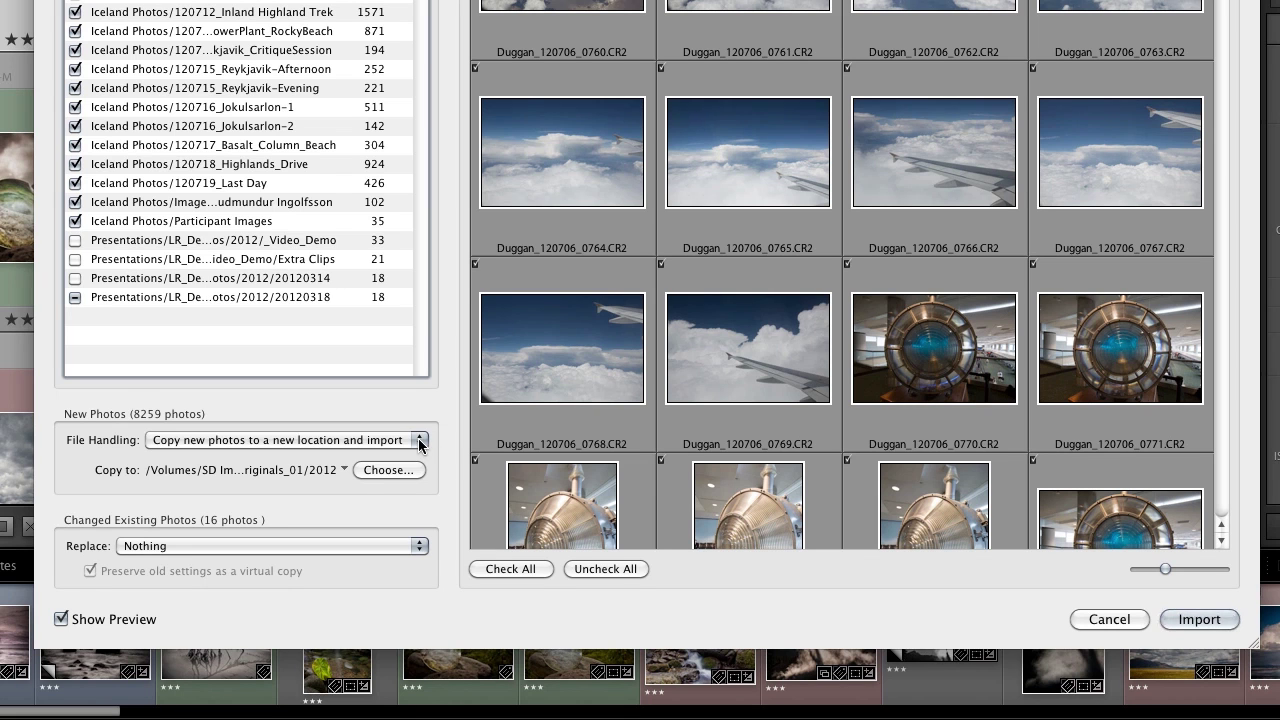
# Switch File Handling to Add new photos to catalog without moving and import the Iceland catalog.
pyautogui.click(418, 442)
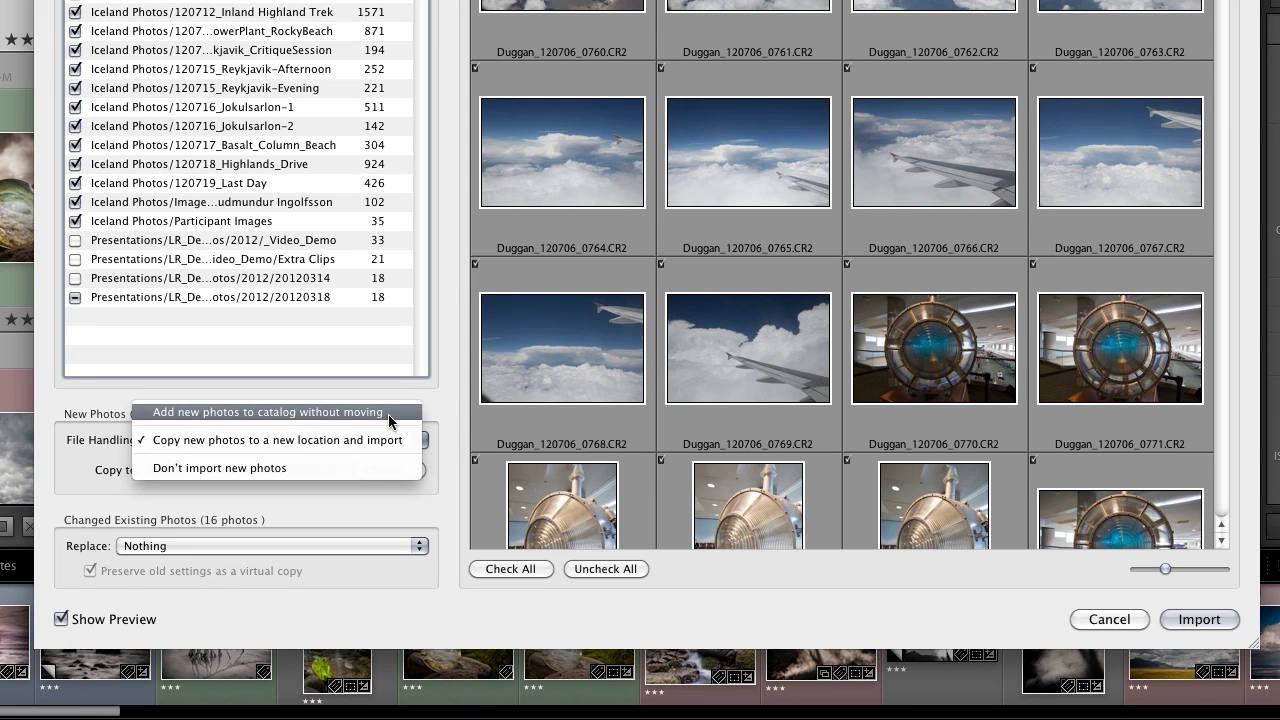
pyautogui.click(388, 414)
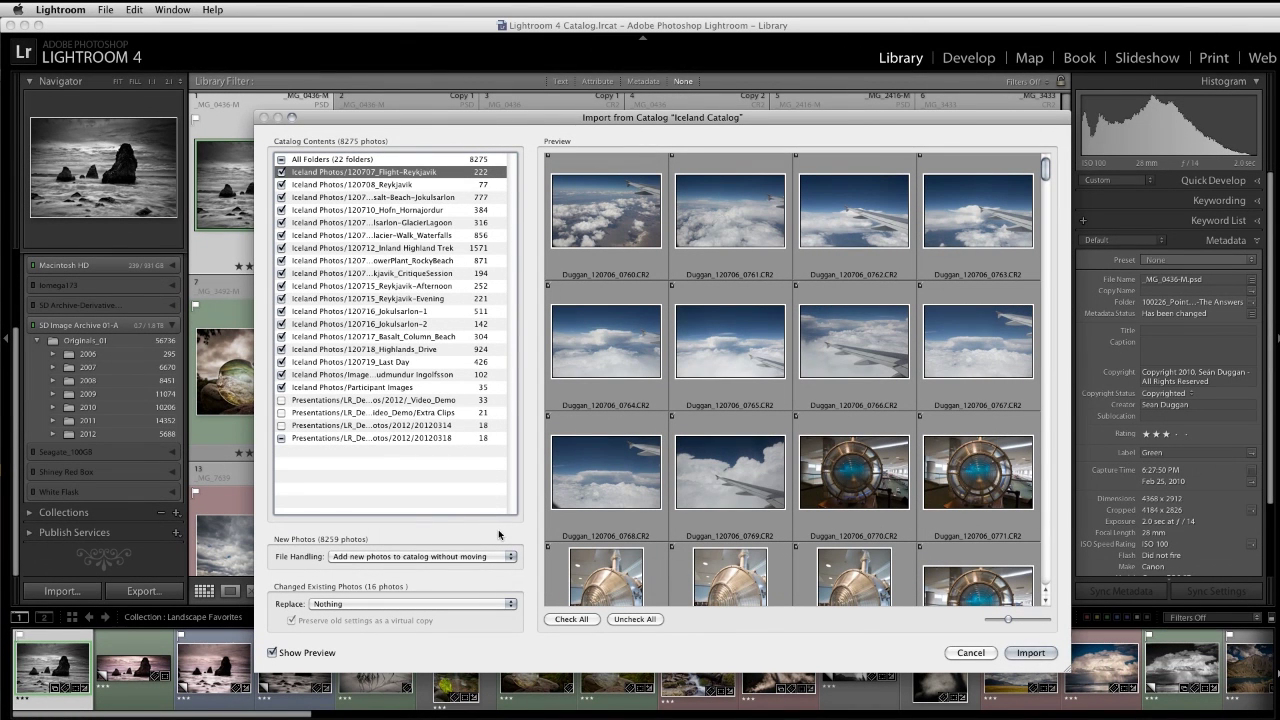
pyautogui.click(1046, 655)
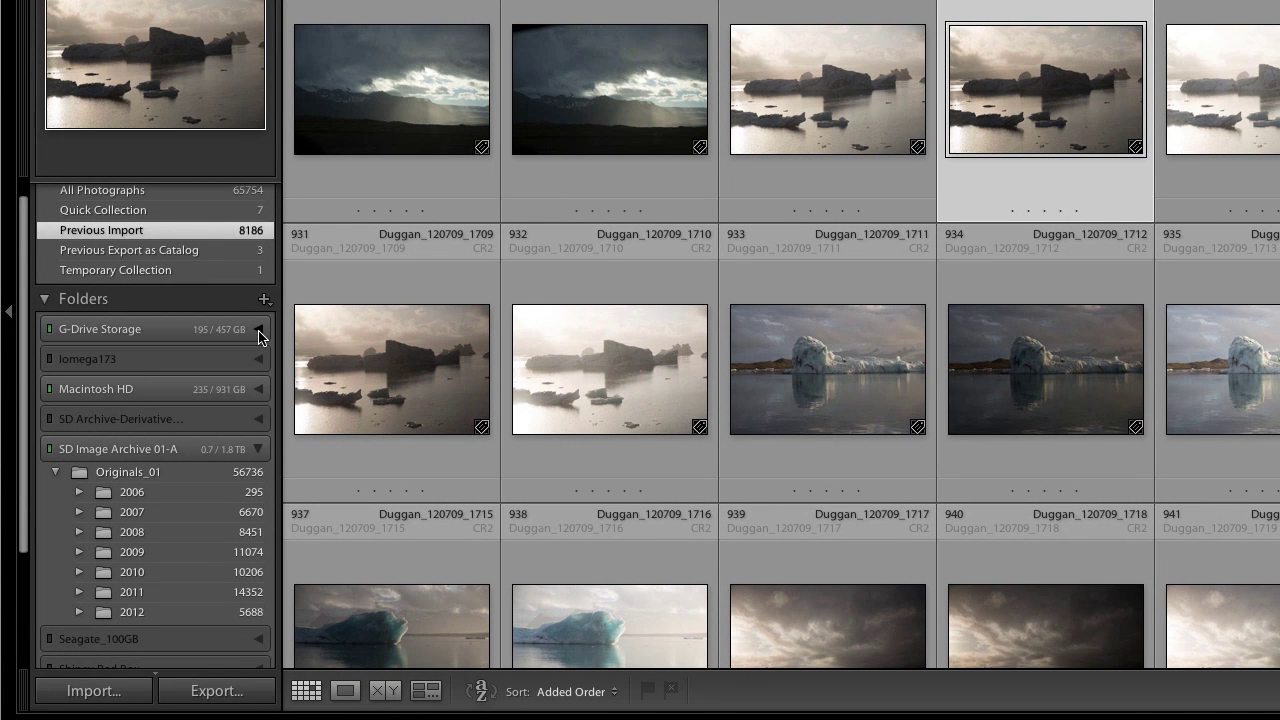
# Expand and collapse Iceland Photos on G-Drive Storage, then bring up its folder context menu.
pyautogui.click(259, 330)
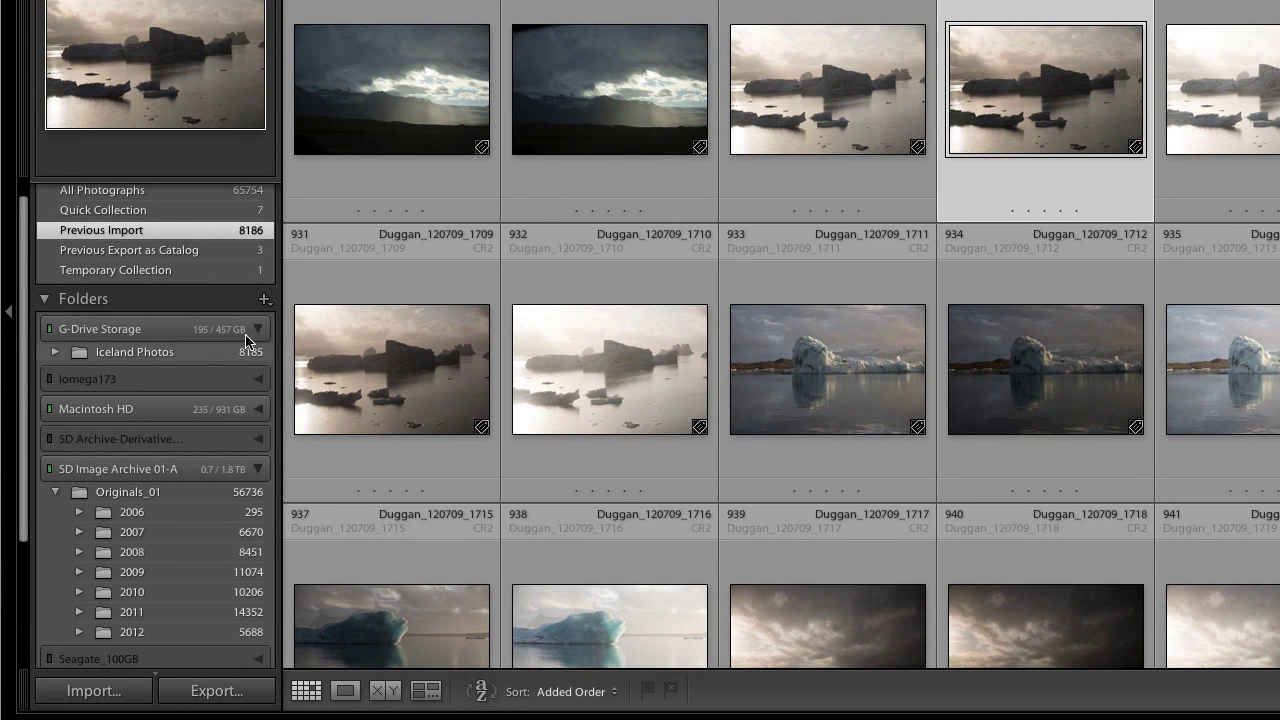
pyautogui.click(57, 353)
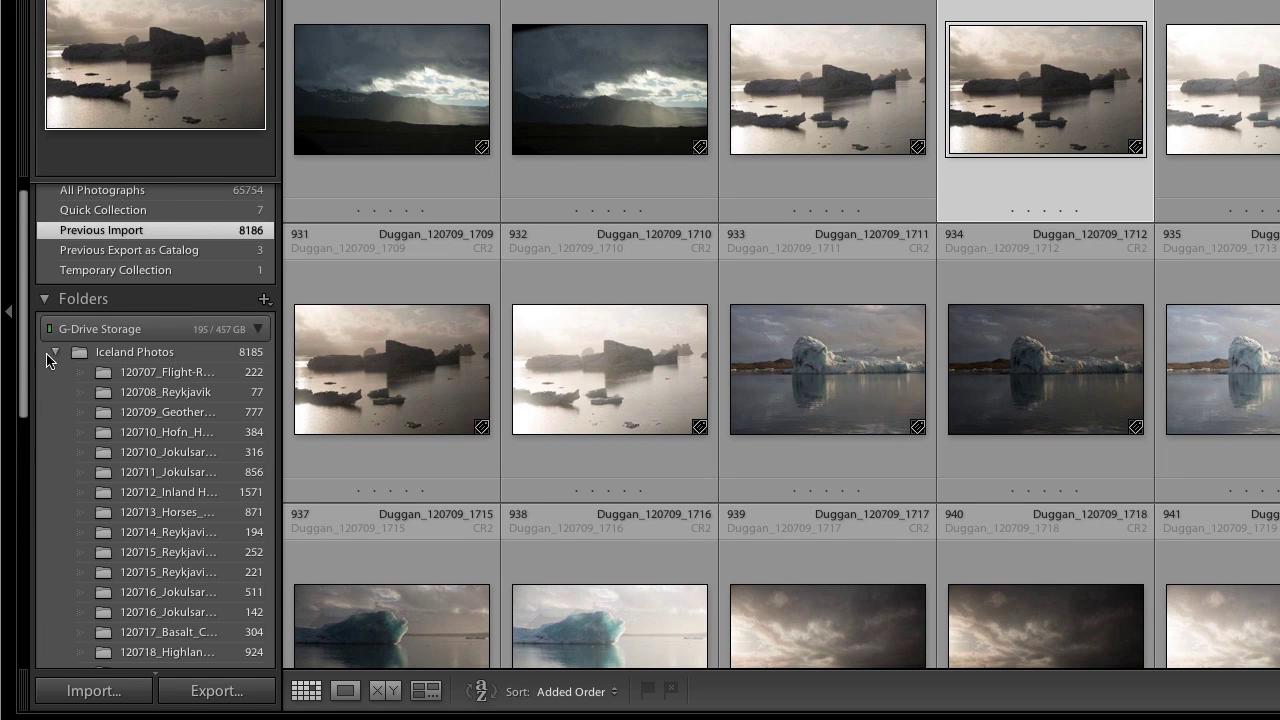
pyautogui.moveTo(22, 365)
pyautogui.mouseDown()
pyautogui.moveTo(25, 425)
pyautogui.moveTo(25, 366)
pyautogui.mouseUp()
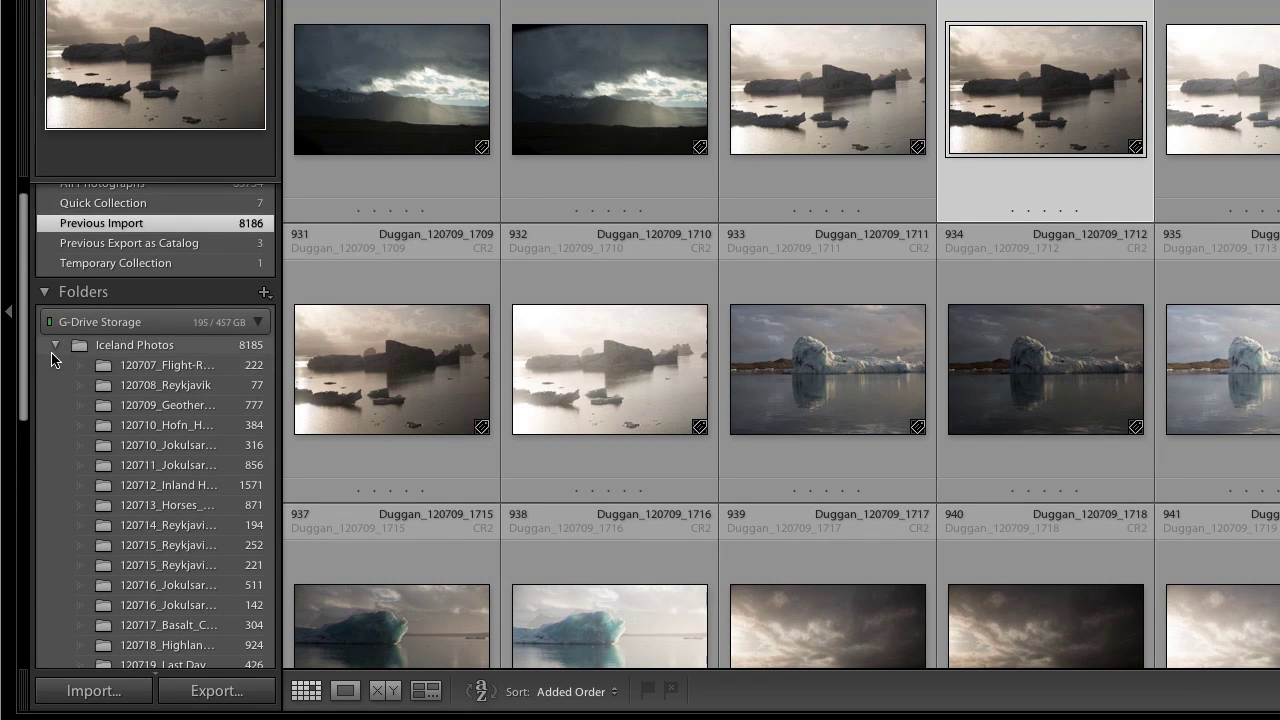
pyautogui.click(56, 346)
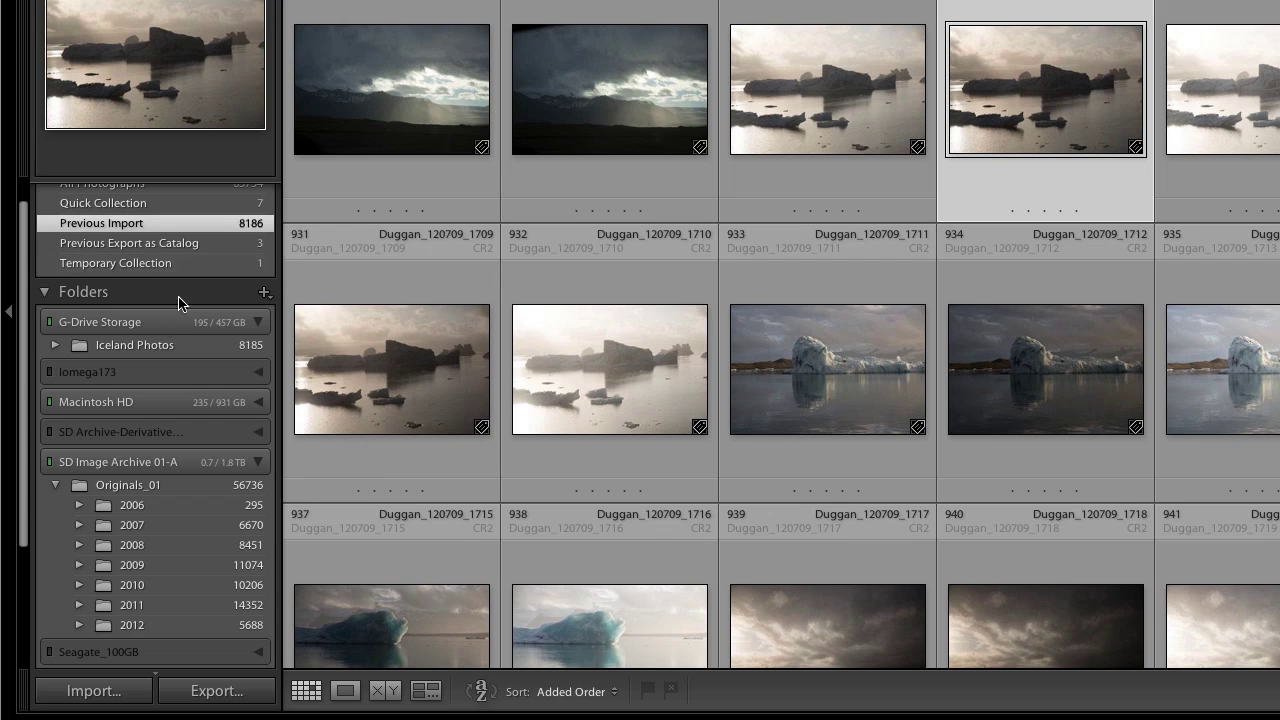
pyautogui.rightClick(87, 350)
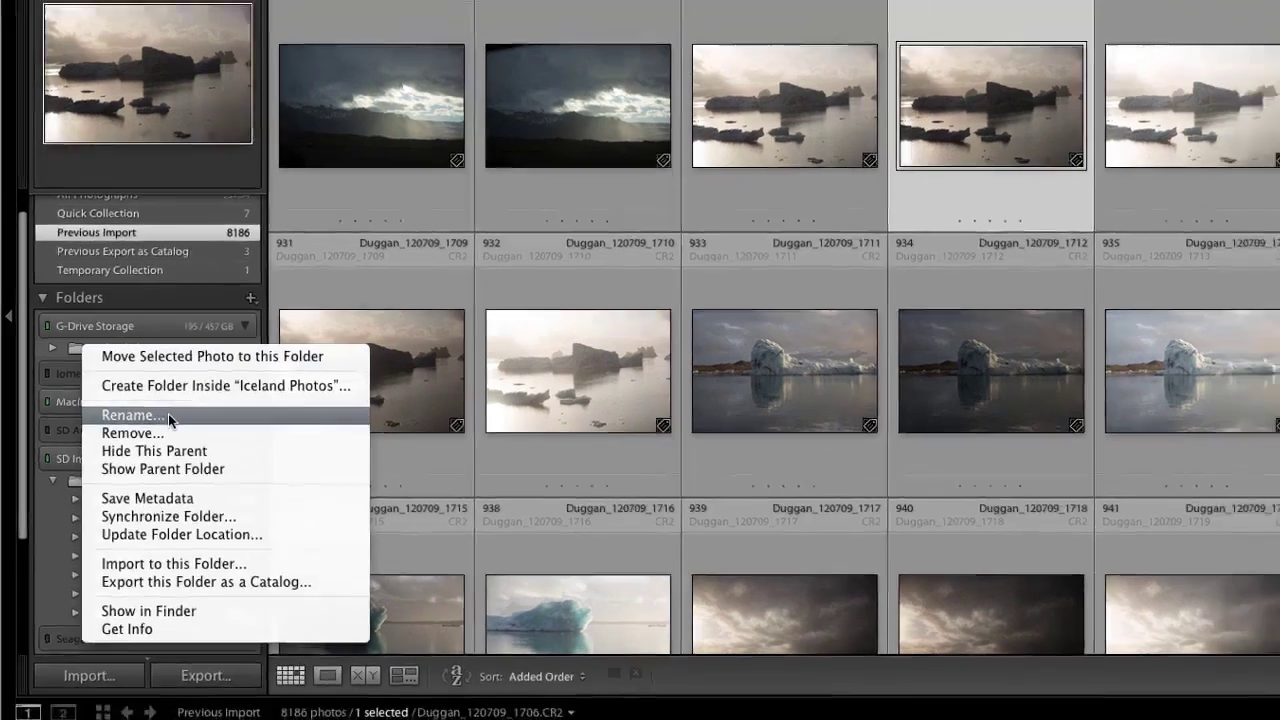
# Rename the Iceland Photos folder to 120719_Iceland and save it.
pyautogui.click(168, 414)
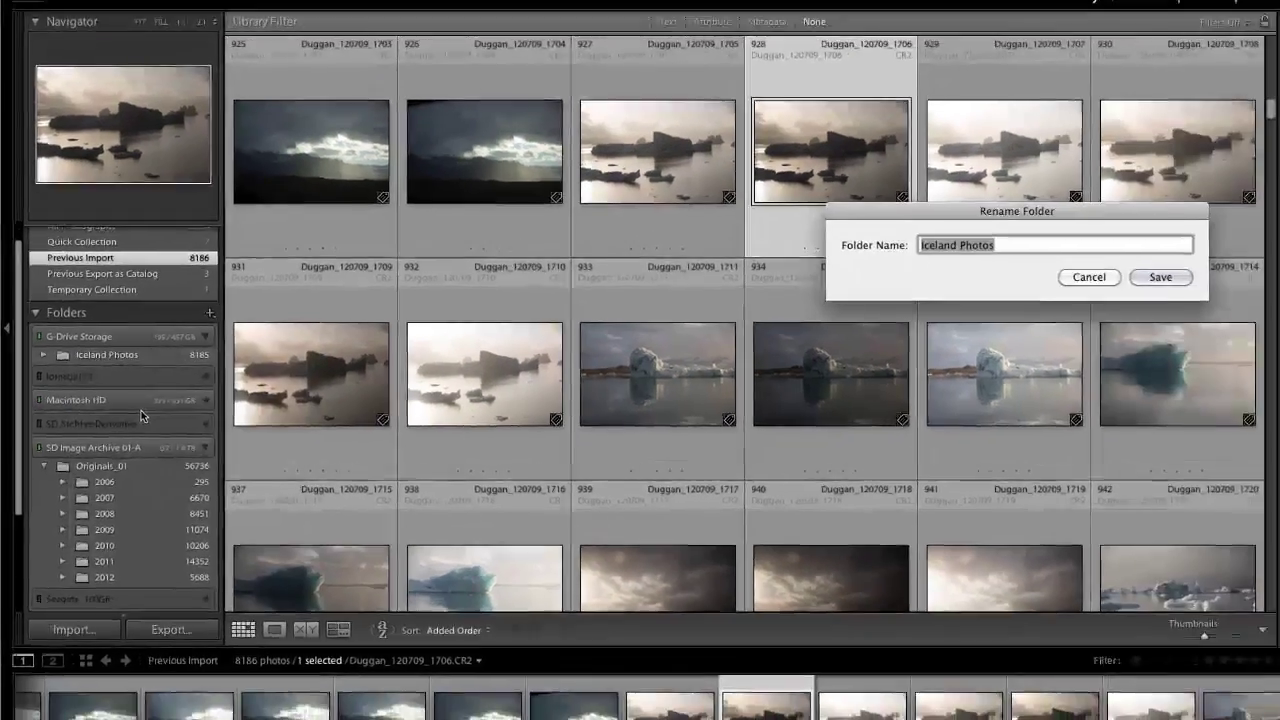
pyautogui.click(808, 269)
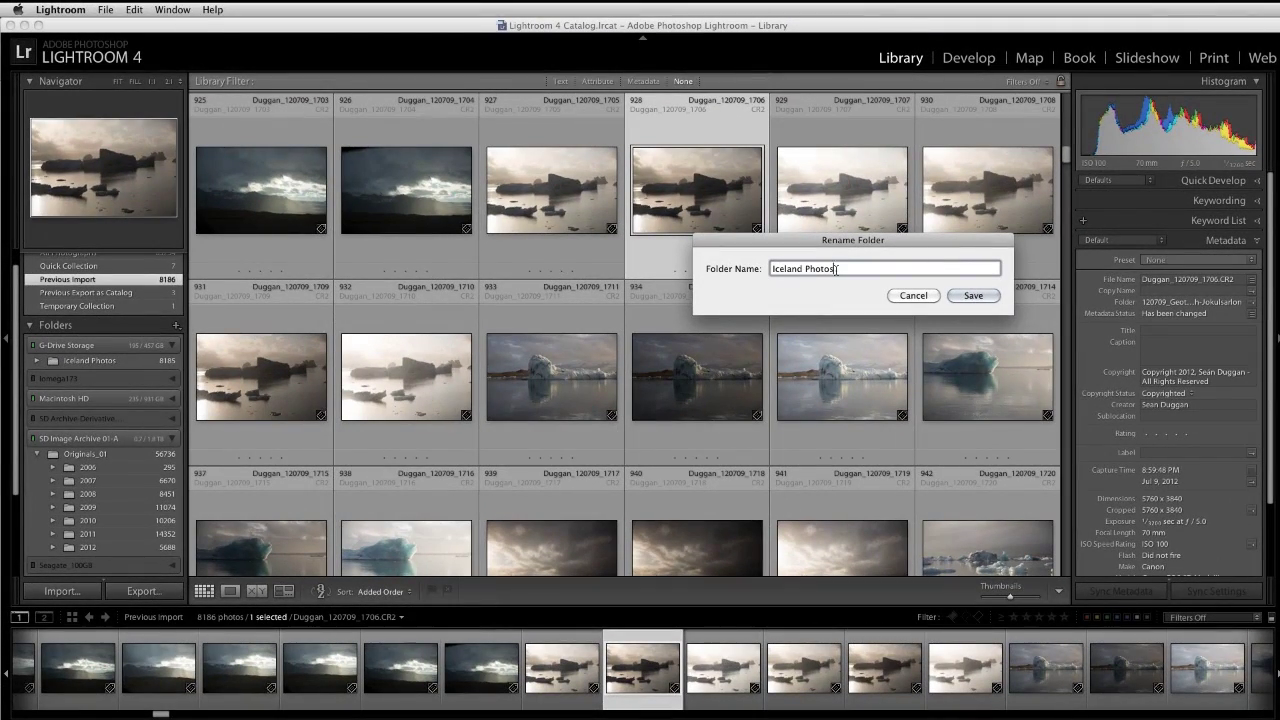
pyautogui.doubleClick(812, 269)
pyautogui.press('BackSpace')
pyautogui.press('BackSpace')
pyautogui.click(776, 269)
pyautogui.write('120719_')
pyautogui.click(984, 295)
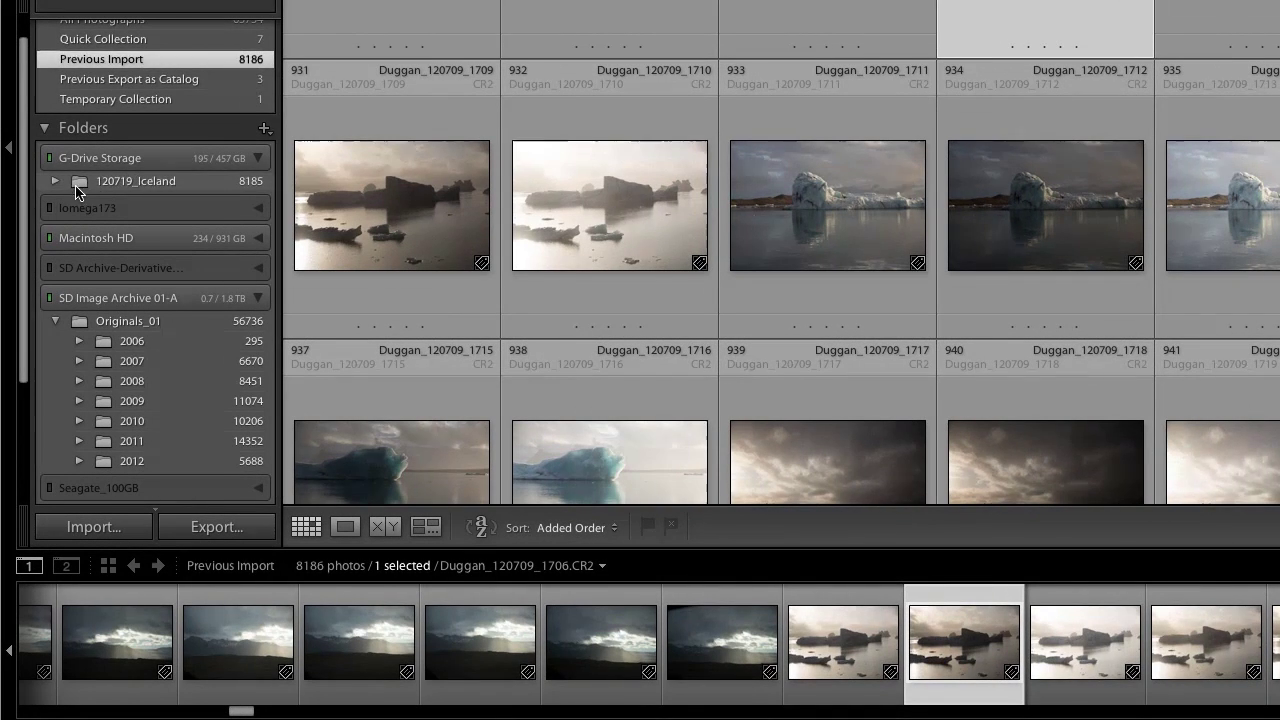
# Drag the 120719_Iceland folder onto the 2012 folder under Originals_01.
pyautogui.click(80, 184)
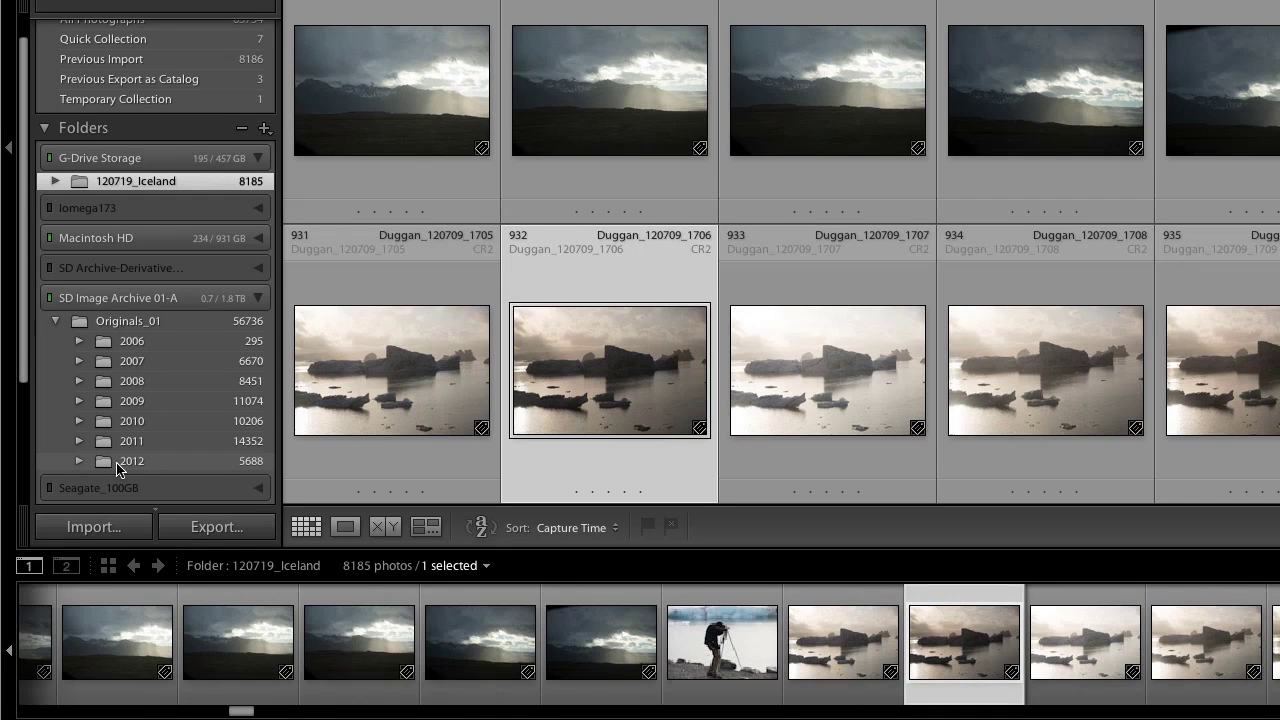
pyautogui.moveTo(86, 183); pyautogui.dragTo(118, 465)
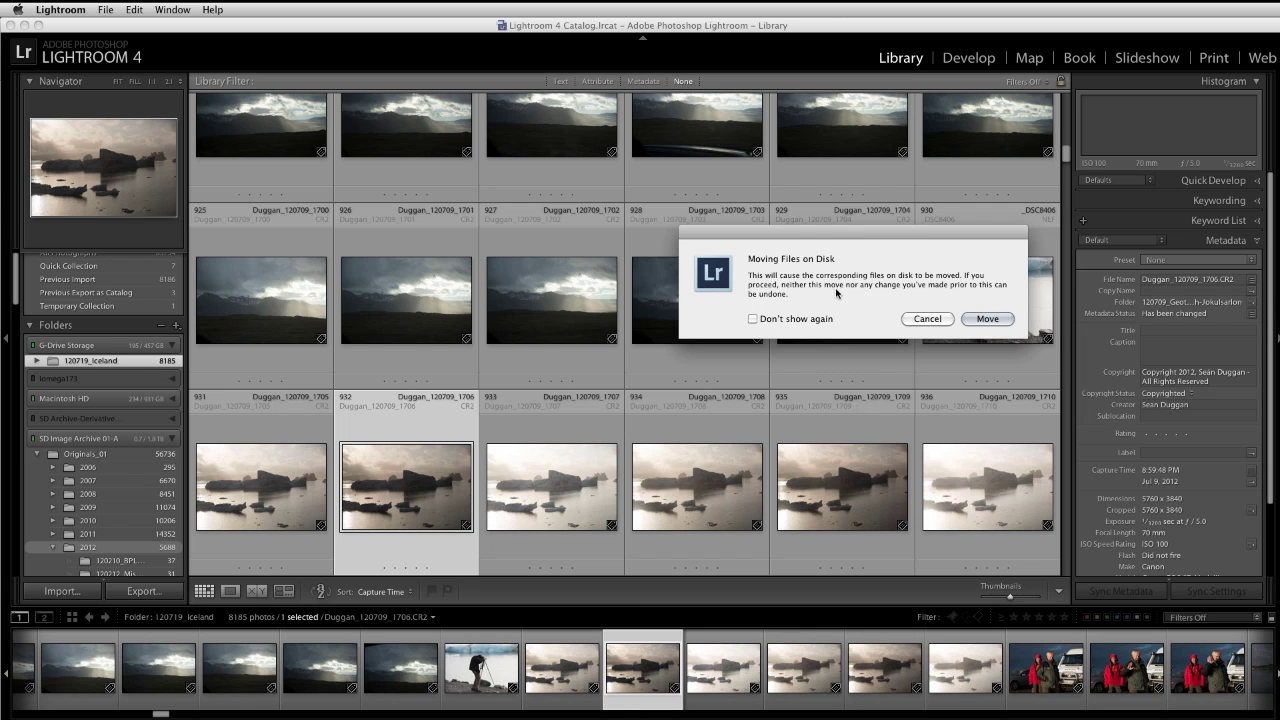
# Confirm Move in the Moving Files on Disk warning.
pyautogui.click(996, 322)
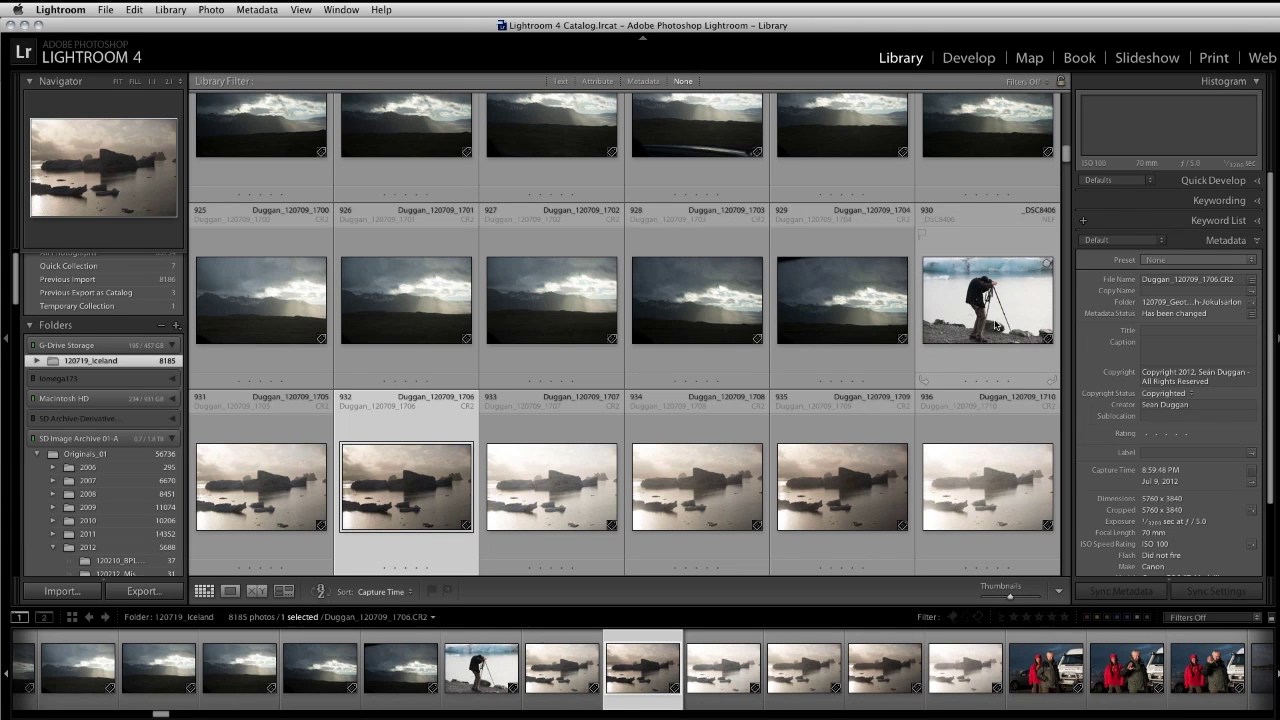